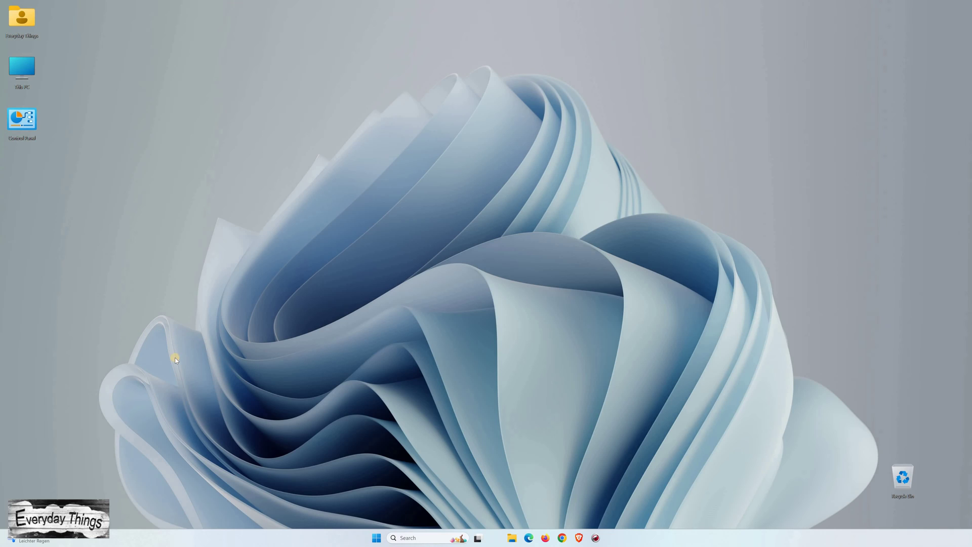
Step: Launch Microsoft Edge from the taskbar and maximize its window on the Bing start page
click(530, 538)
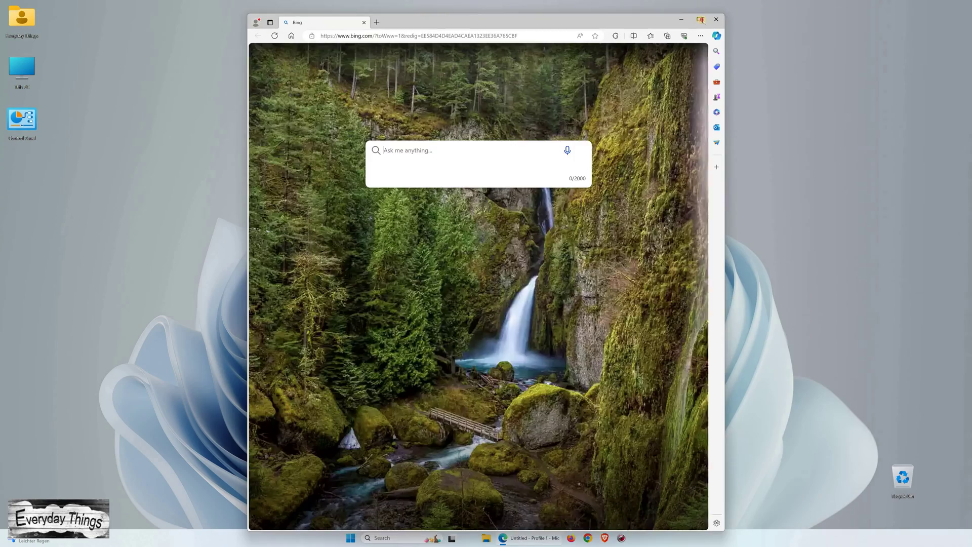
click(700, 19)
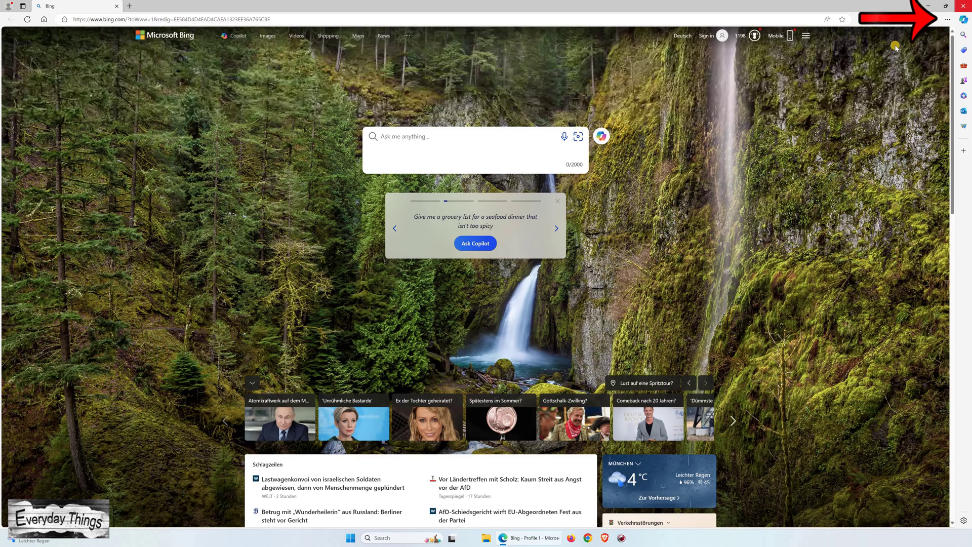
Step: Open Edge Settings from the '...' menu, landing on the Profiles page
click(949, 21)
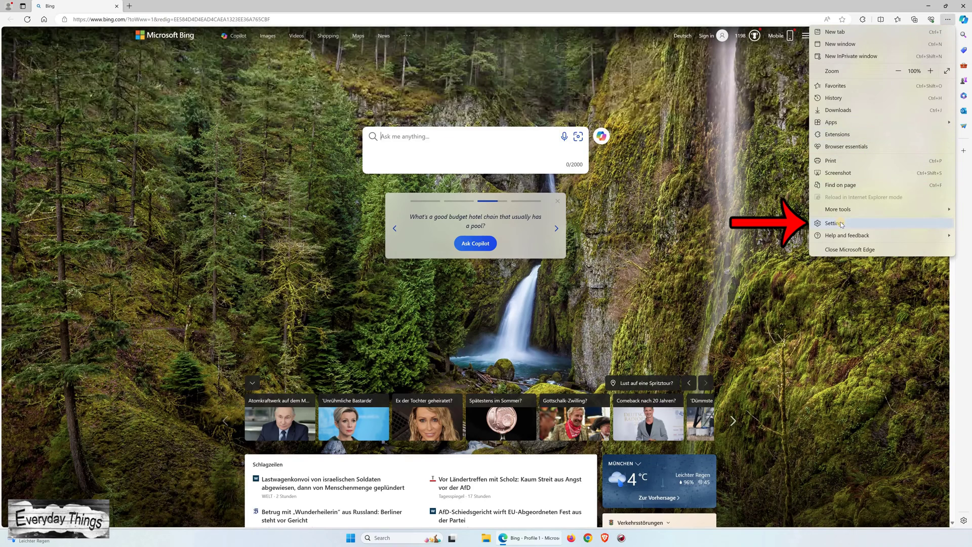
click(812, 220)
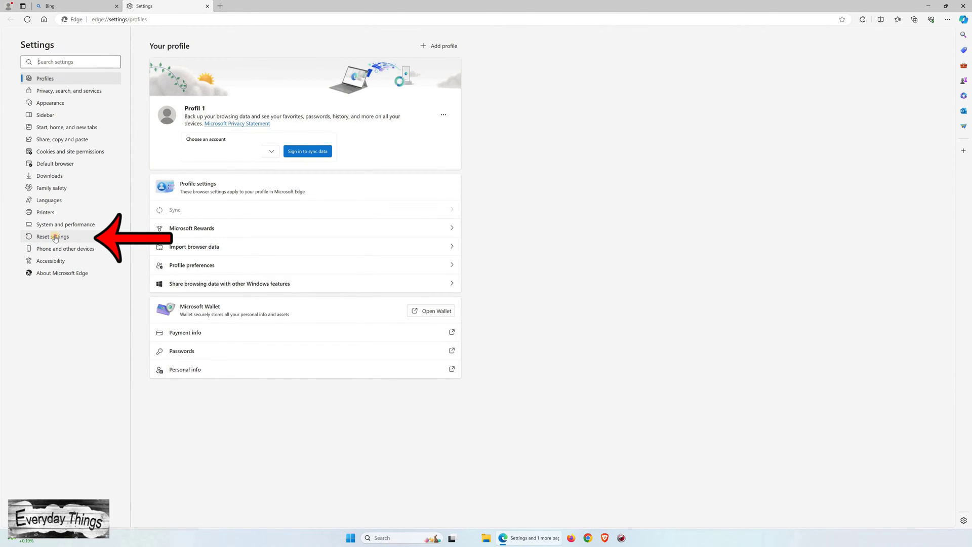
Step: Restore Edge settings to their default values from the Reset settings section, confirming Reset
click(53, 237)
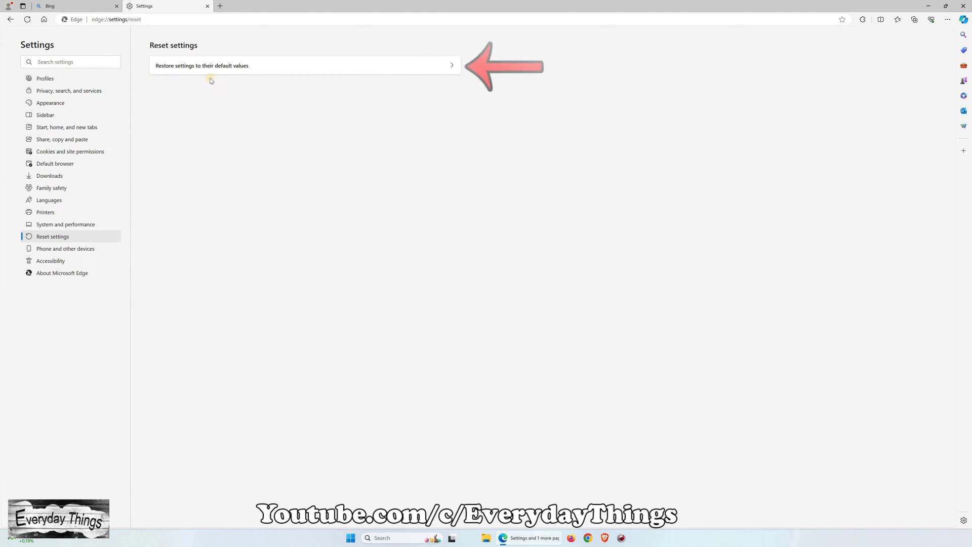
click(246, 68)
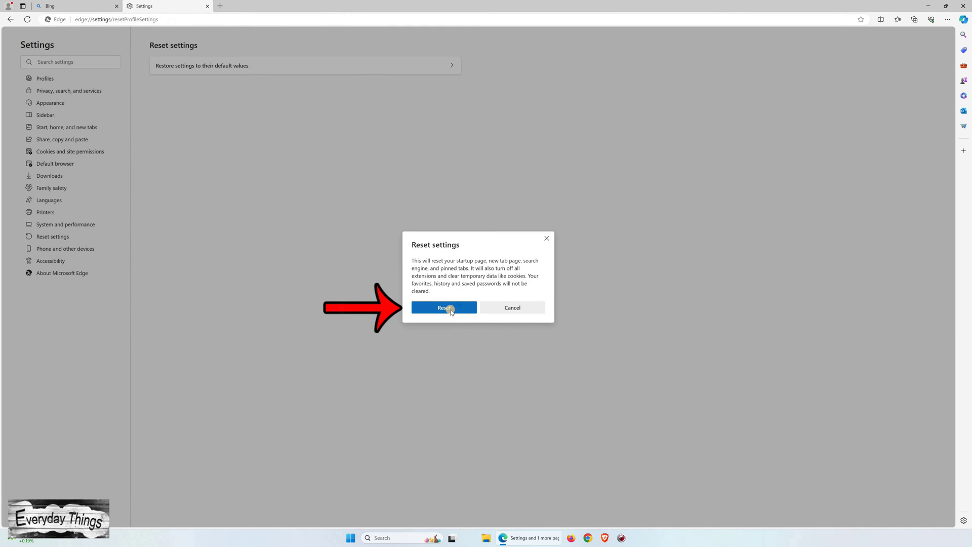
click(451, 308)
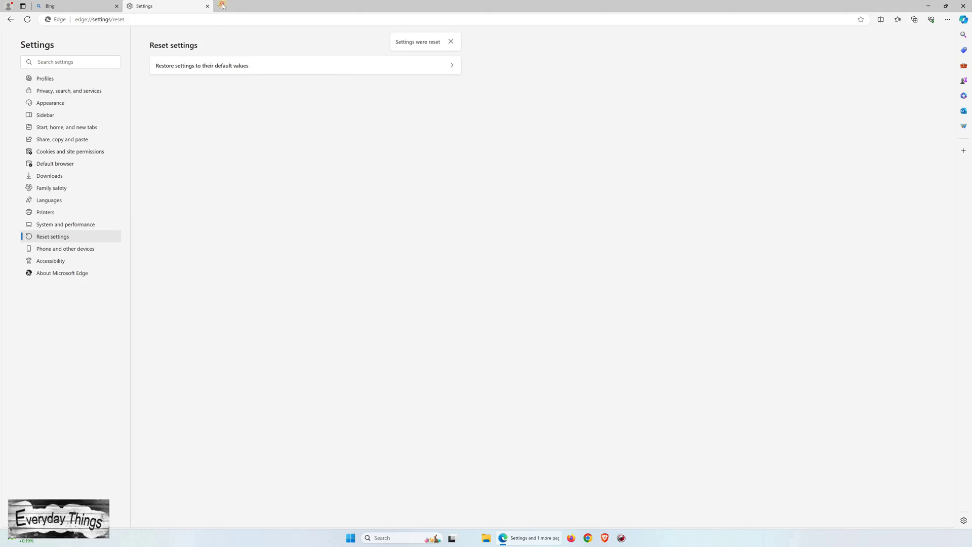
Step: Reload bing.com at its plain address, accept the cookie notice, and return to the Settings tab
click(99, 6)
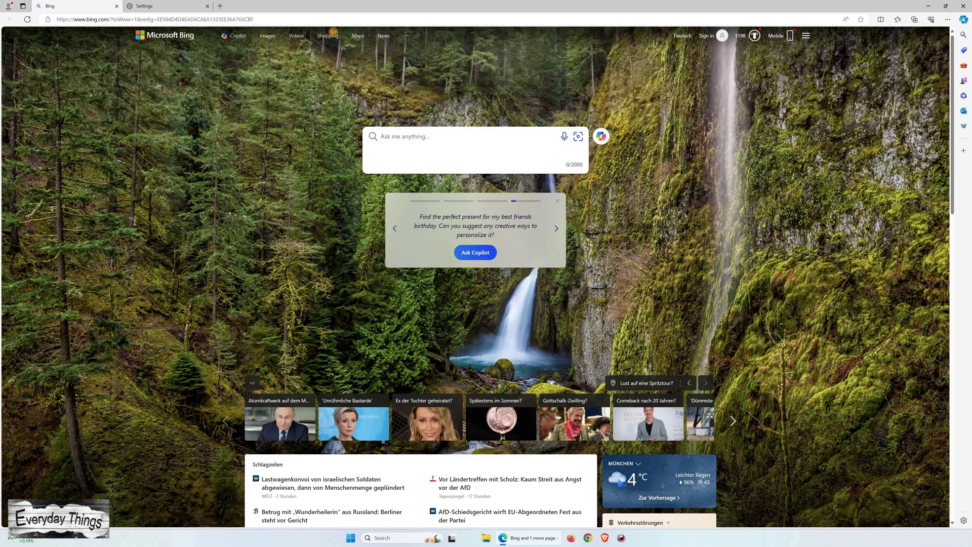
key(ctrl+l)
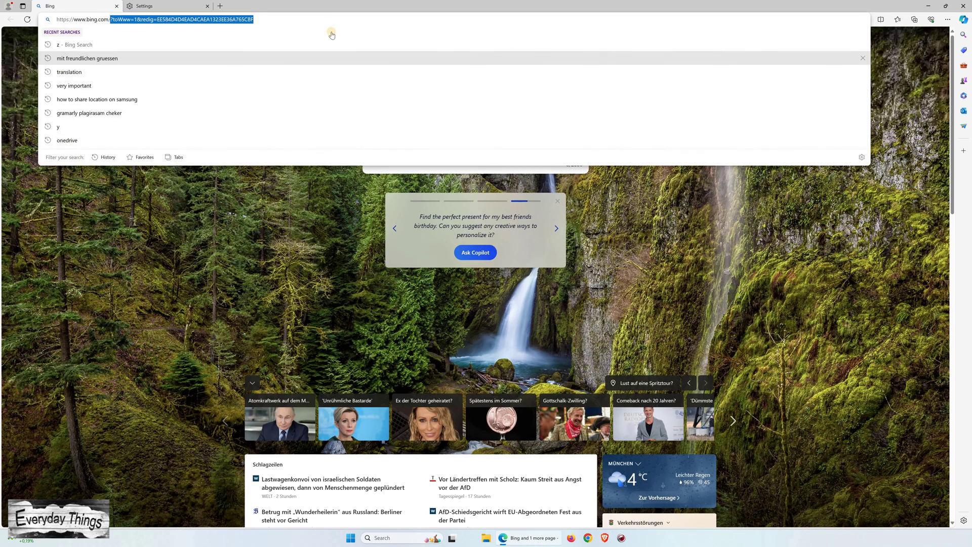
key(Return)
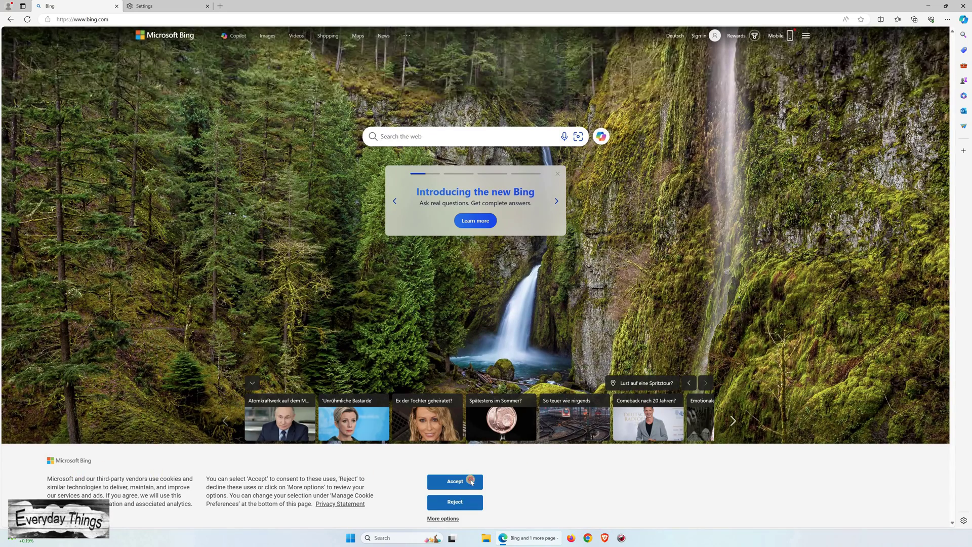
click(471, 481)
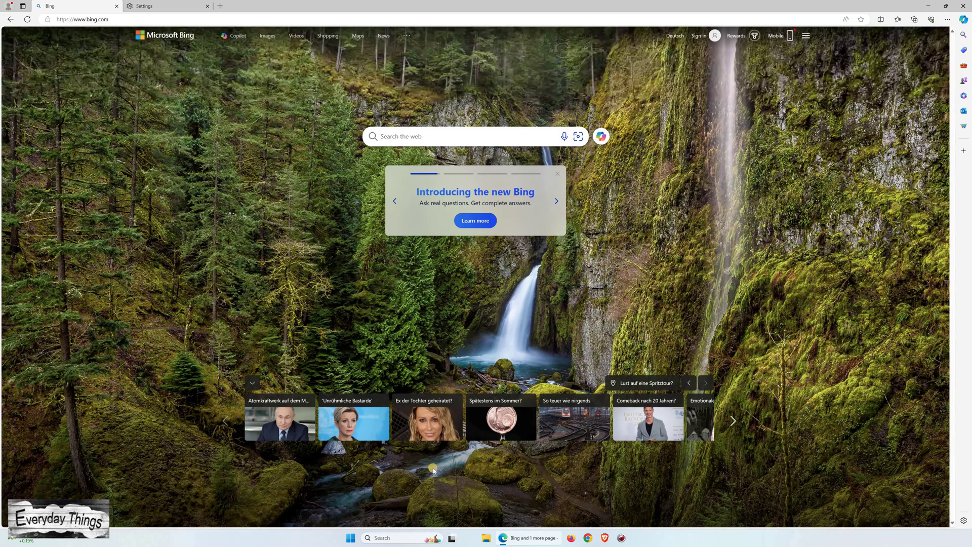
click(131, 6)
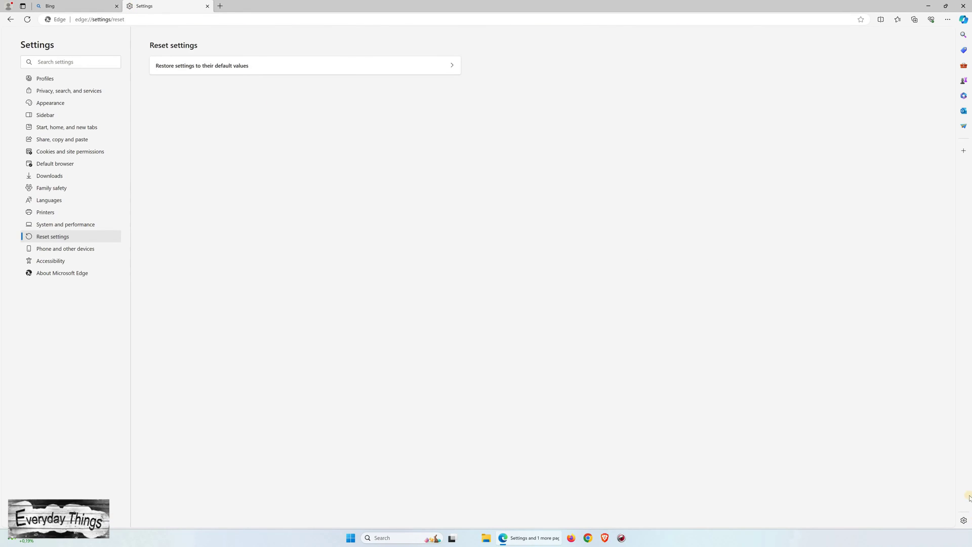